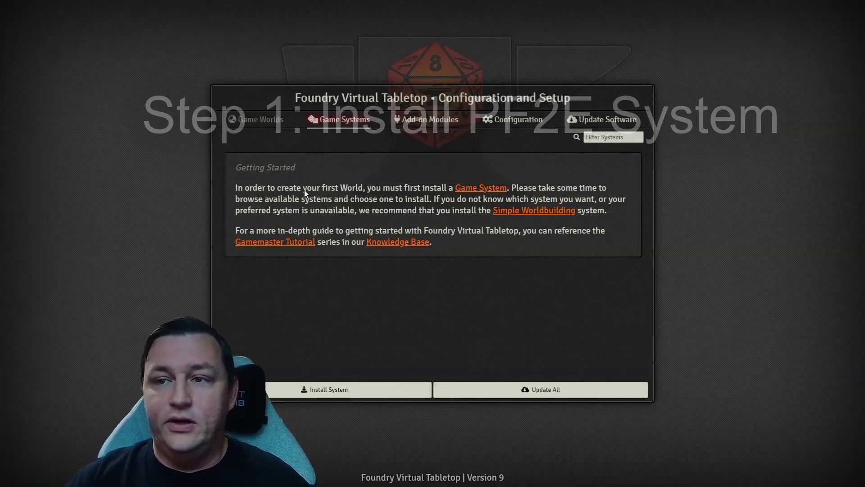
Step: Install the Pathfinder 2e game system, found by filtering system packages for 'pf2e'
click(322, 386)
click(479, 129)
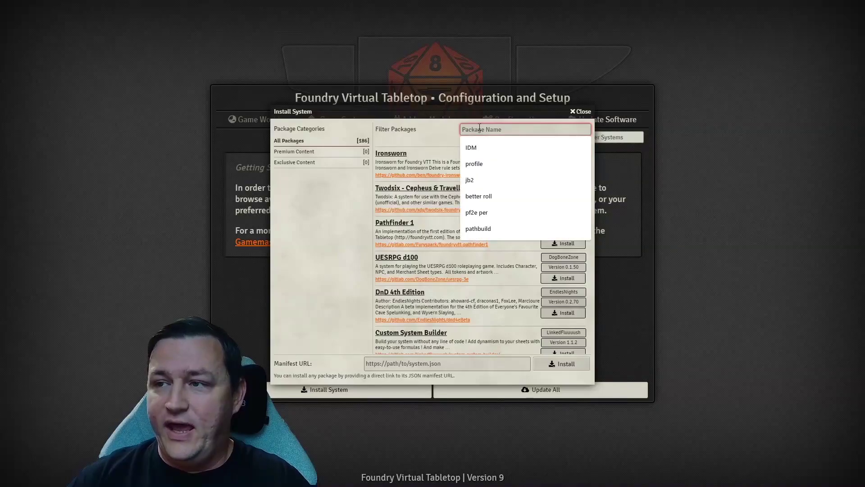
text(pf2e)
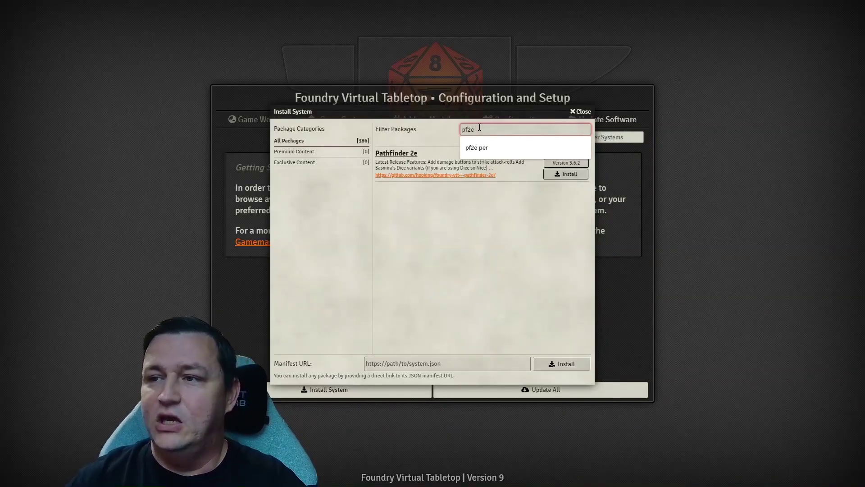
click(459, 203)
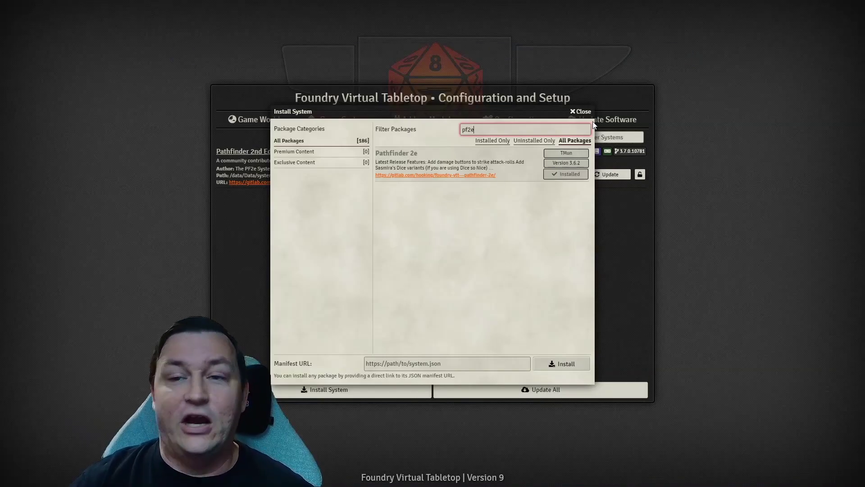
click(582, 111)
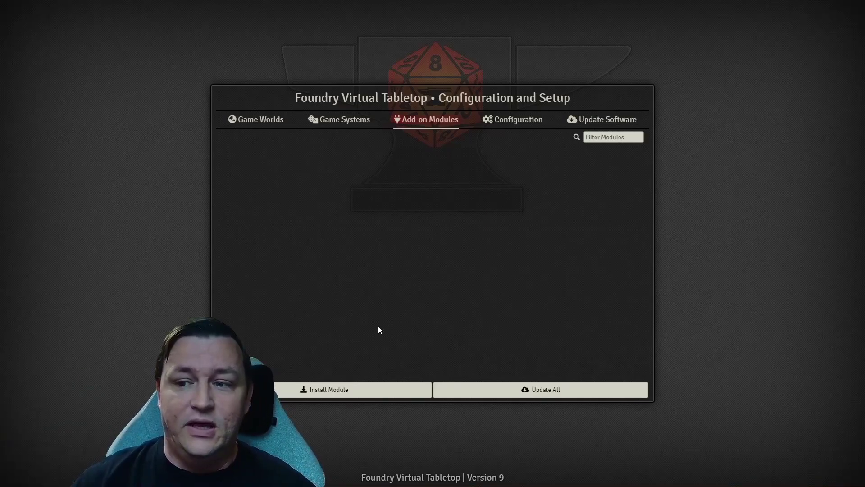
Step: Install the PDF to Foundry (PF2e) module, found by filtering for 'pdf to fou'
click(329, 390)
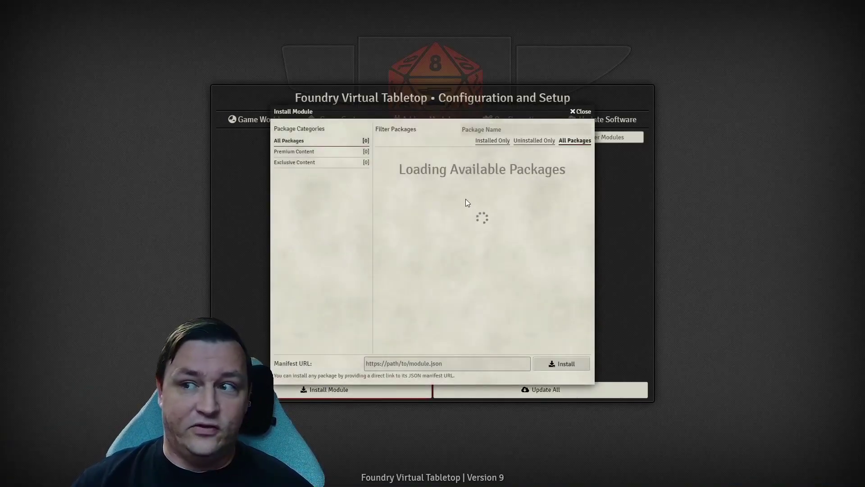
click(495, 129)
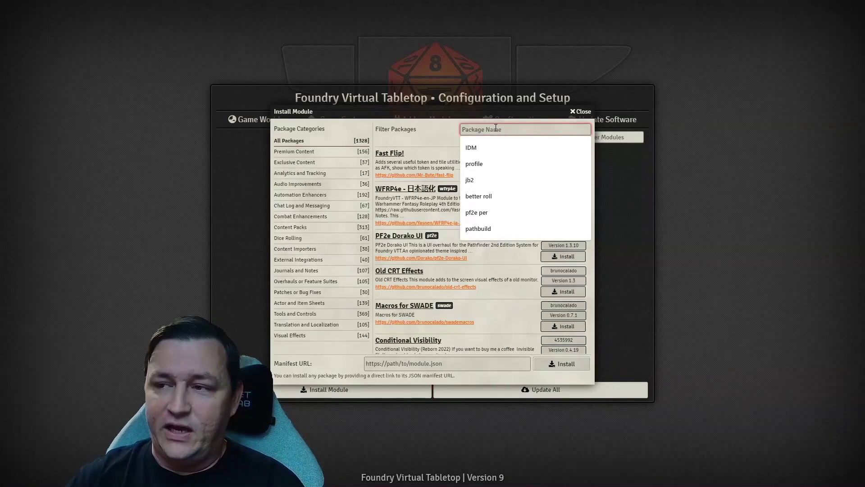
text(pdf to foundry)
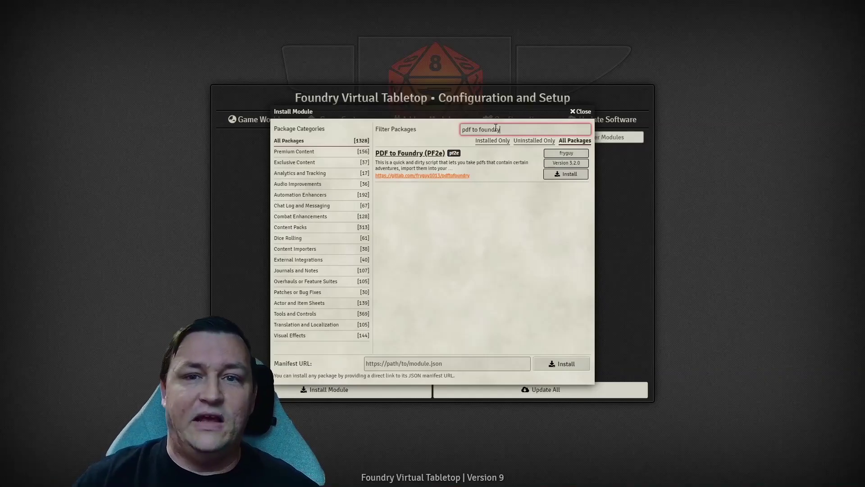
click(557, 176)
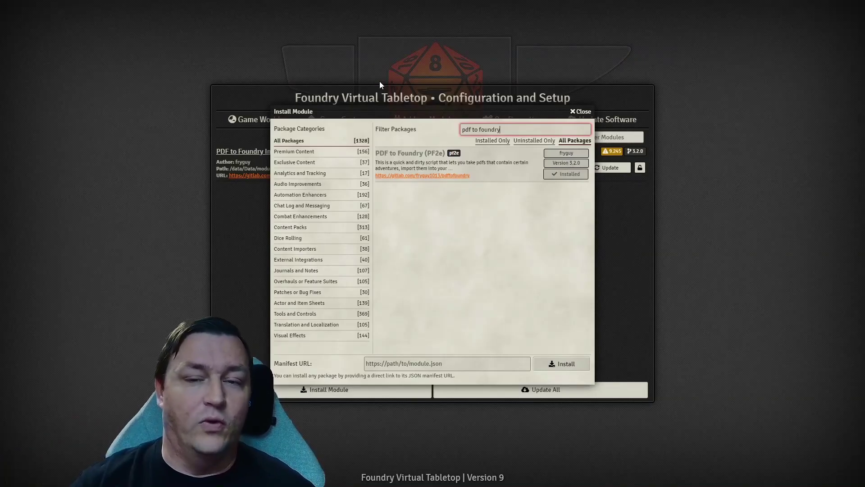
click(584, 111)
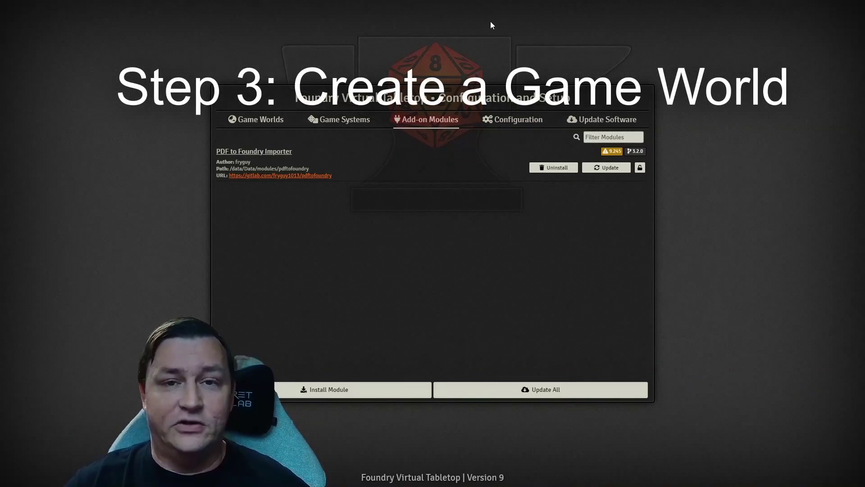
Step: Create a new world titled 'PF2E Beginners Box' using the Pathfinder 2nd Edition system
click(261, 120)
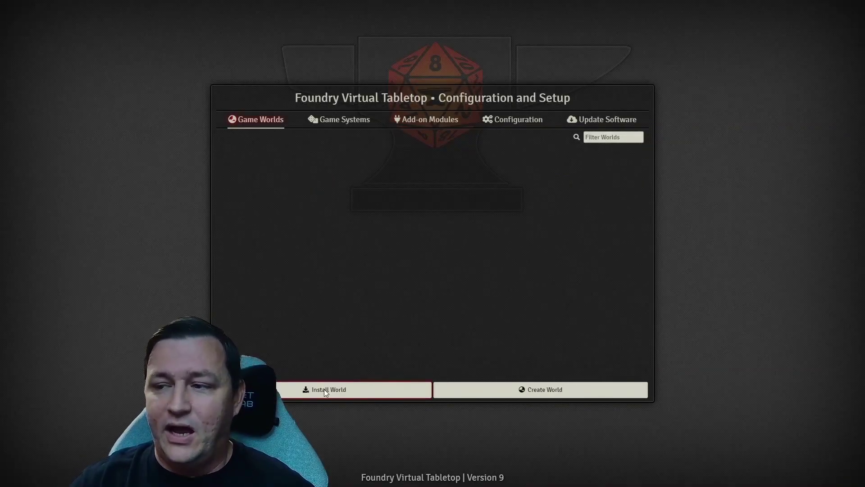
click(512, 397)
click(426, 141)
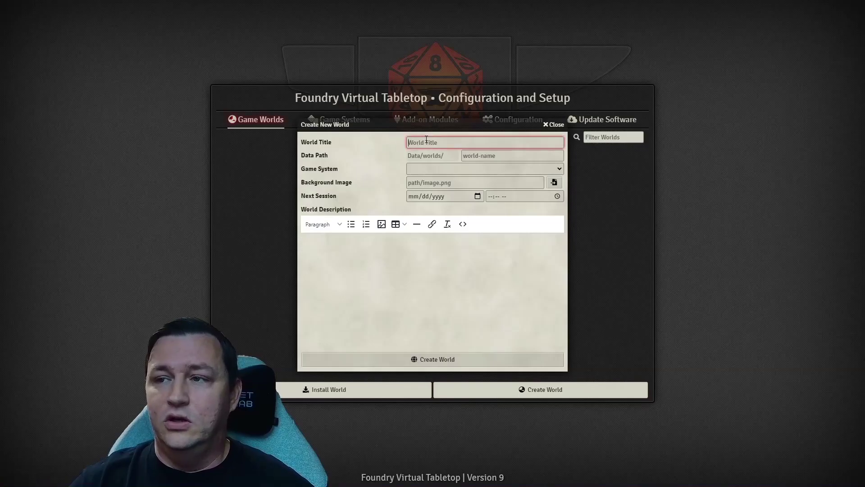
text(PF2E Beginners Box)
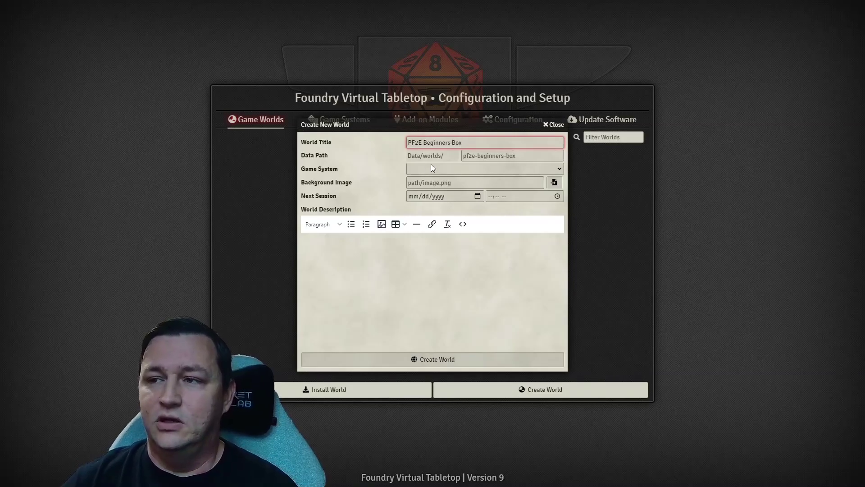
click(432, 167)
click(445, 183)
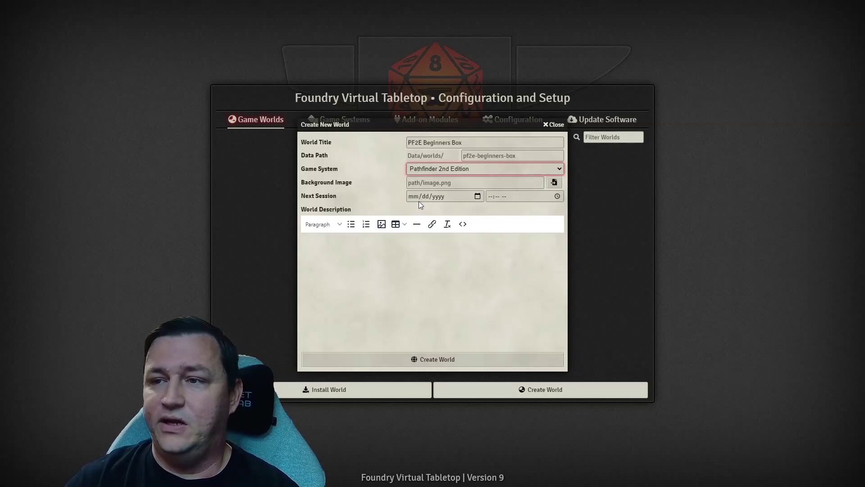
click(422, 360)
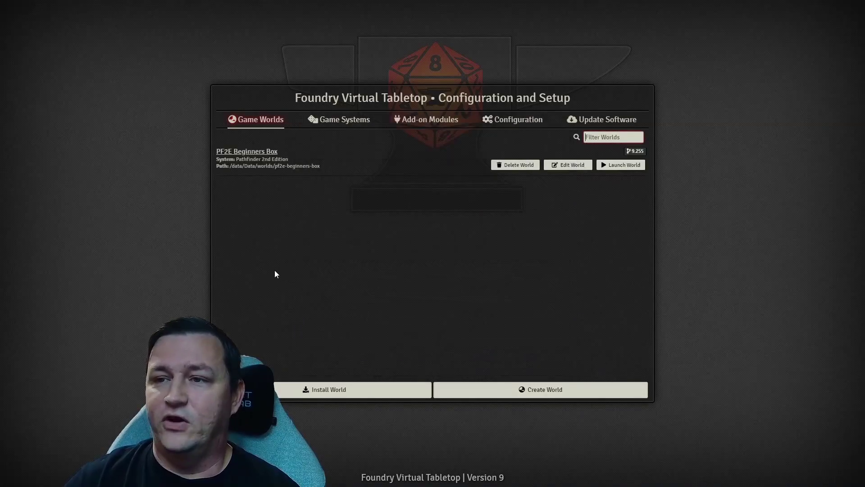
Step: Launch the PF2E Beginners Box world and join the session as Gamemaster
click(618, 166)
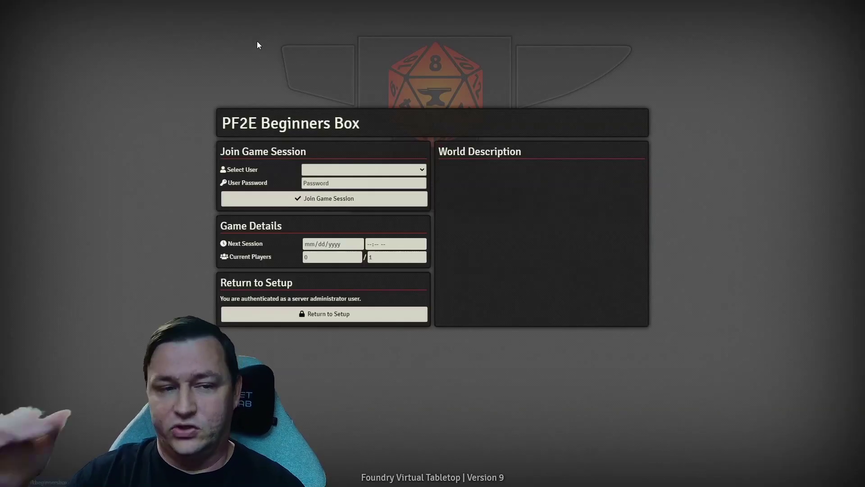
click(350, 173)
click(330, 186)
click(301, 199)
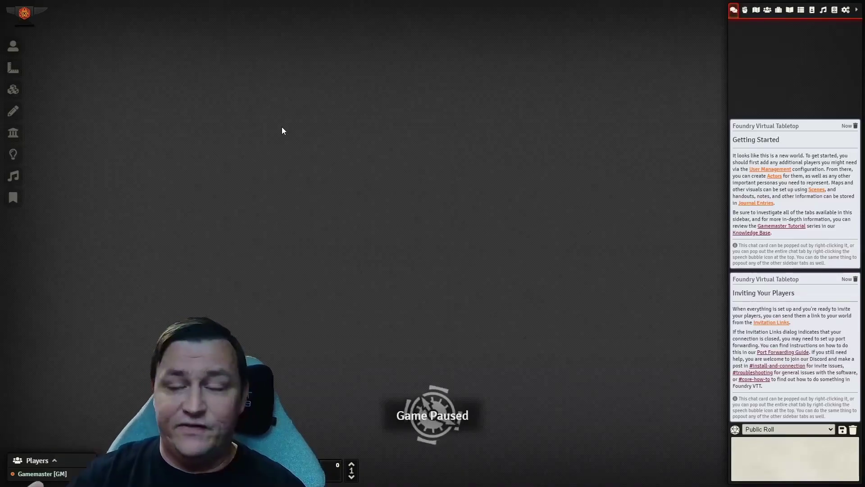
Step: Enable PDF to Foundry Importer in Manage Modules, save, and return to Game Settings
click(846, 10)
click(778, 176)
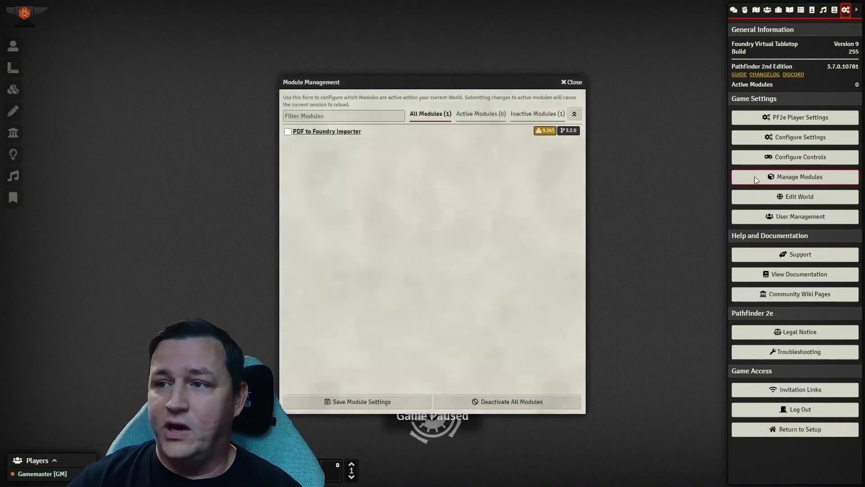
click(289, 133)
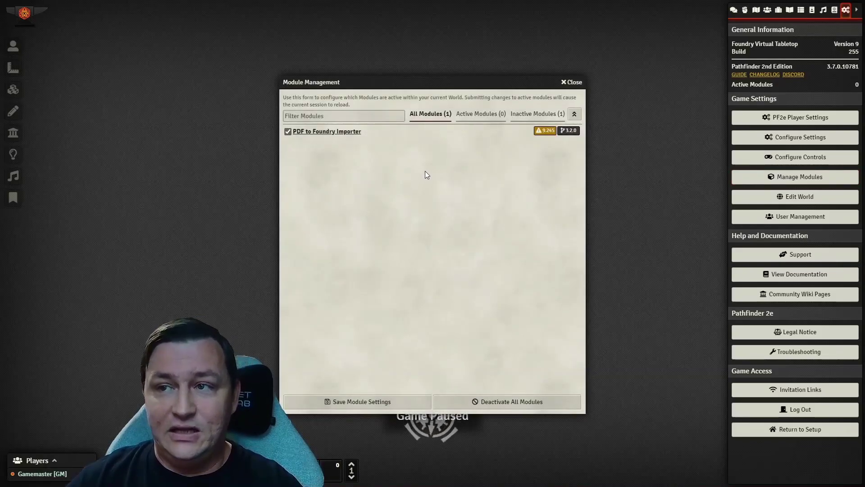
click(366, 401)
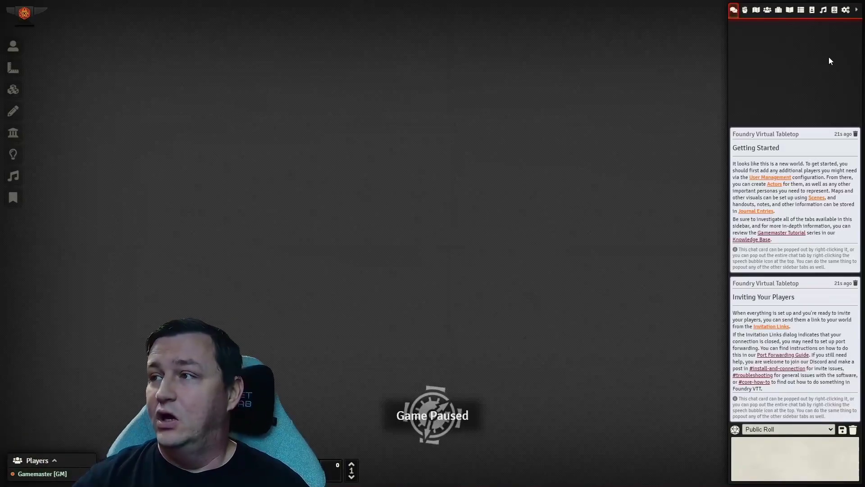
click(846, 10)
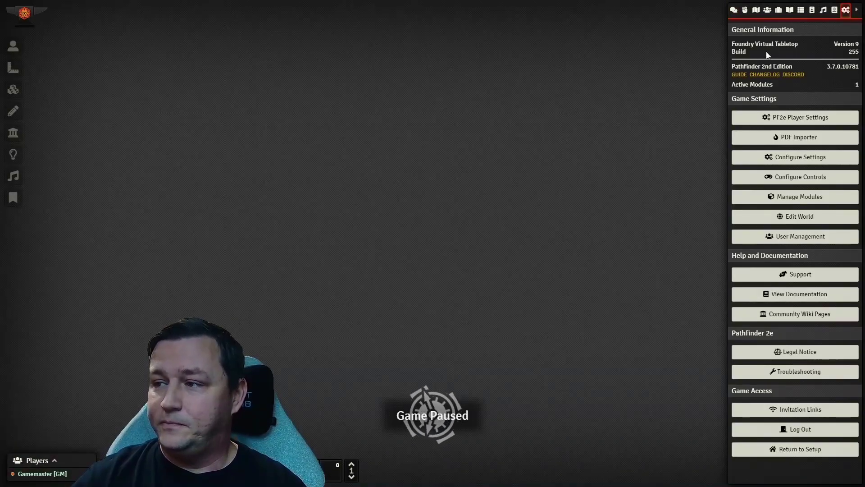
Step: Open the PDF importer, reposition its window, and bring up the source PDF file picker
click(795, 141)
drag(419, 111, 342, 12)
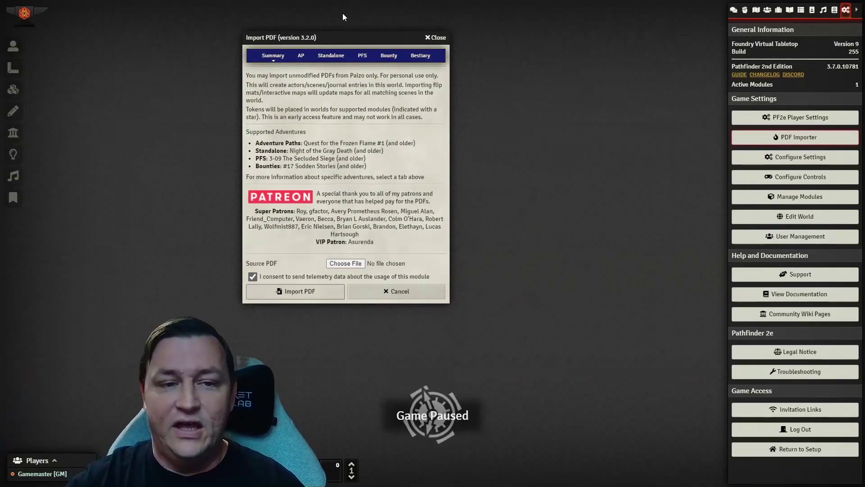
drag(321, 33, 339, 36)
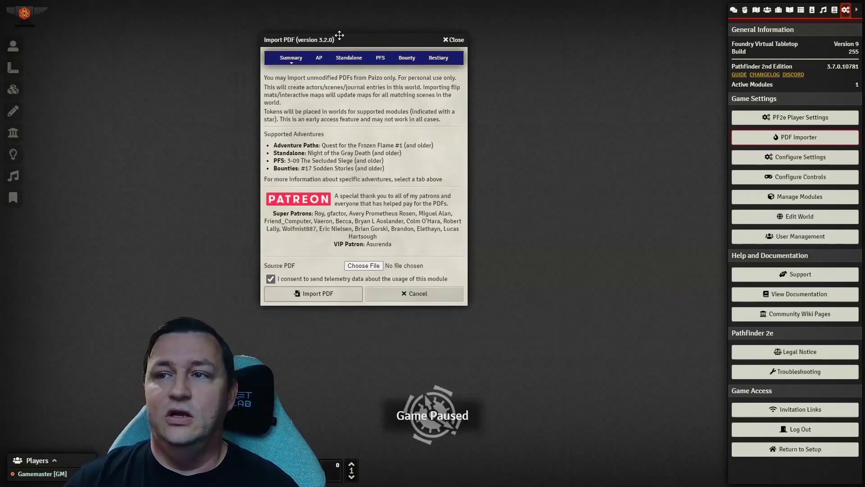
click(347, 59)
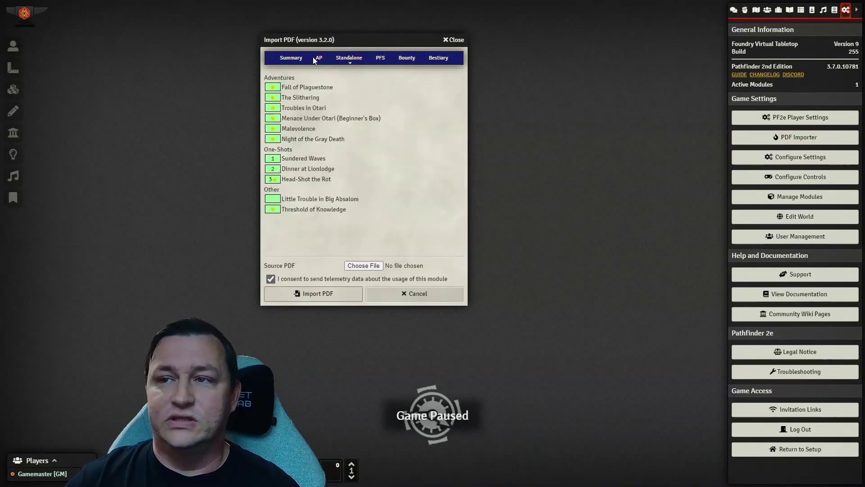
click(292, 59)
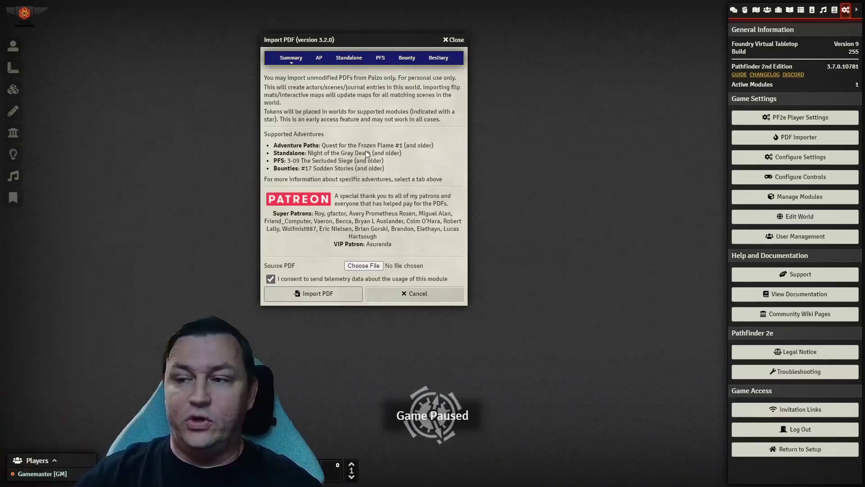
click(363, 265)
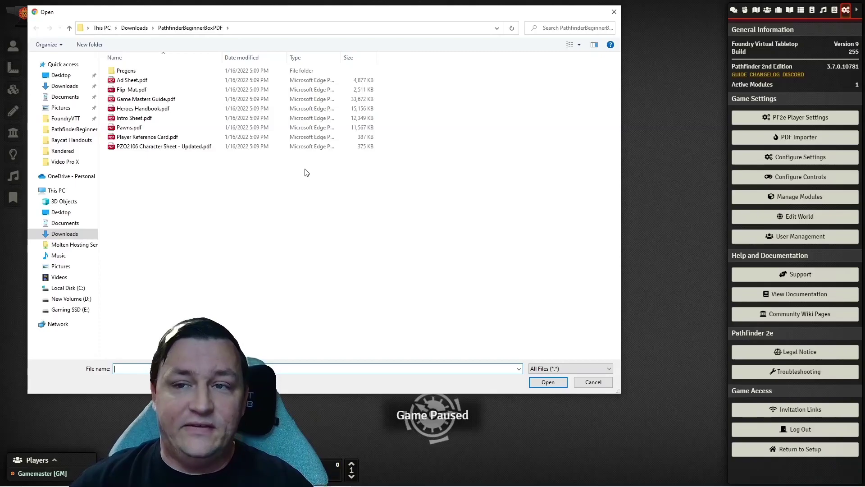
Step: Select Game Masters Guide.pdf as the source and import it
click(167, 99)
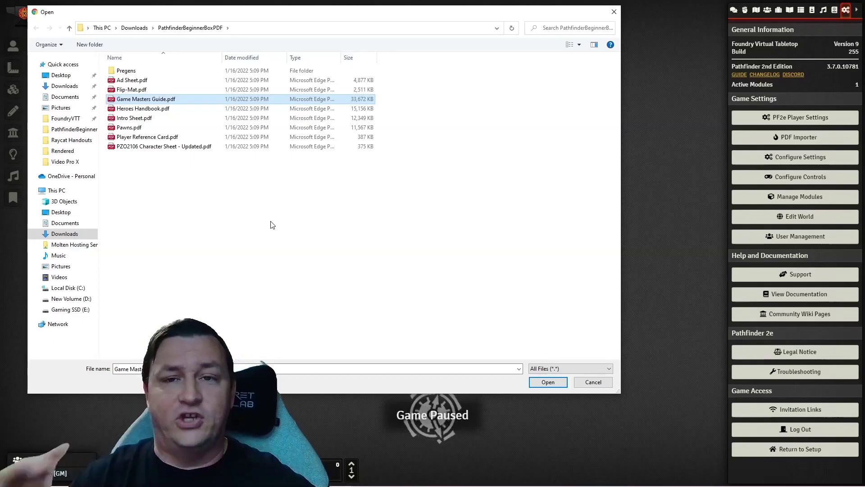
click(554, 382)
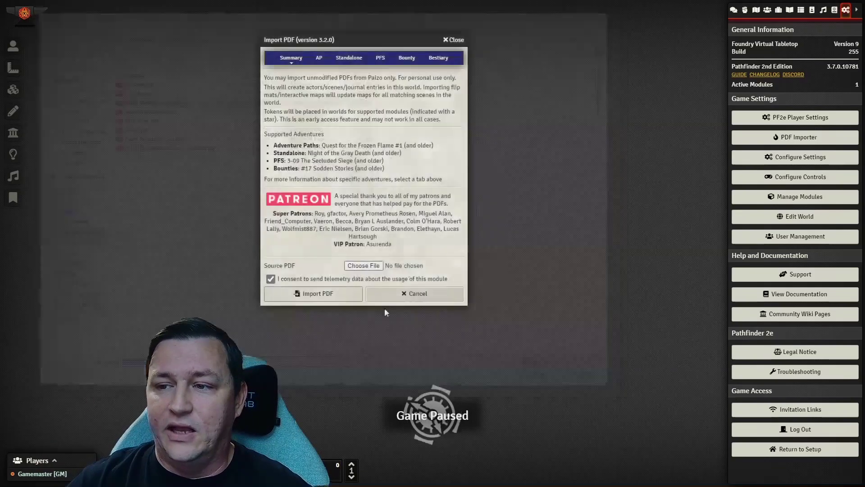
click(306, 295)
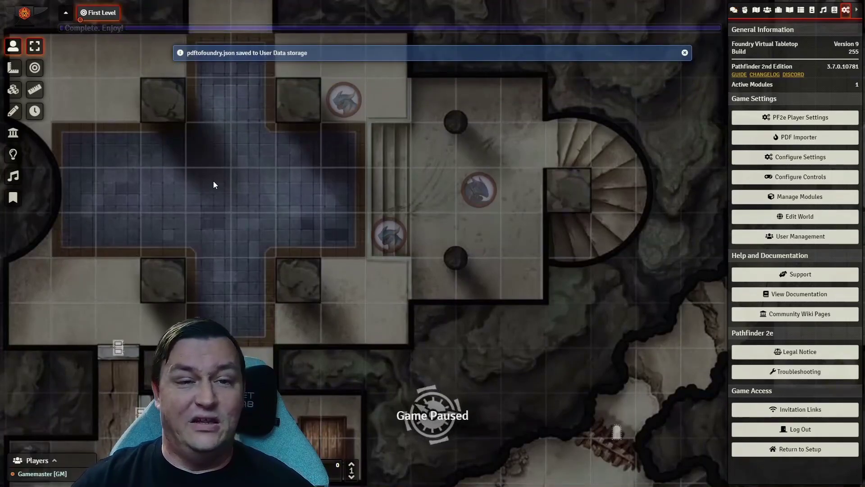
scroll(244, 184, down, 5)
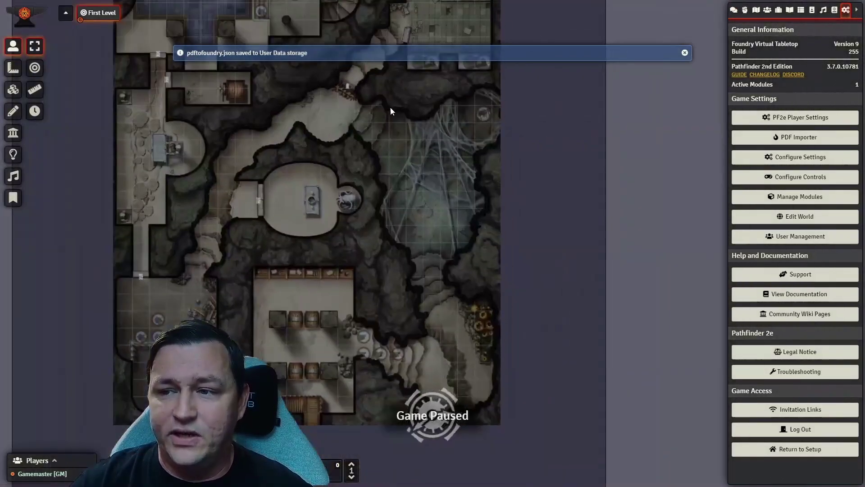
scroll(364, 218, down, 4)
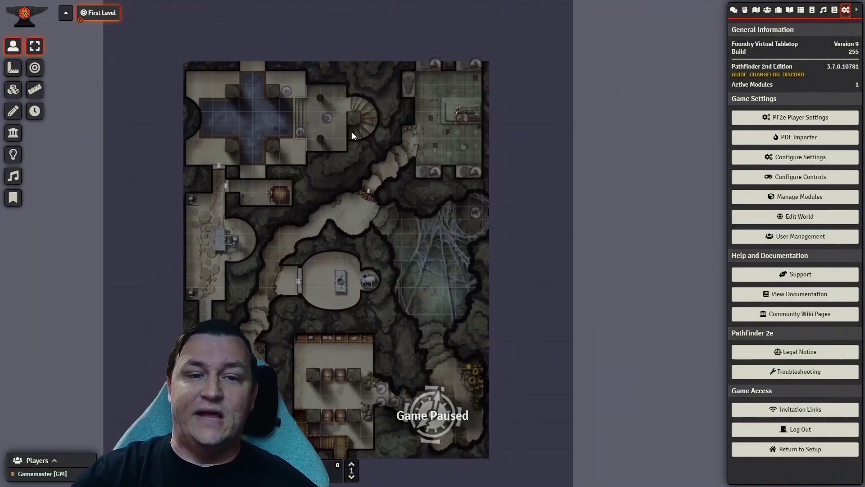
drag(352, 132, 382, 99)
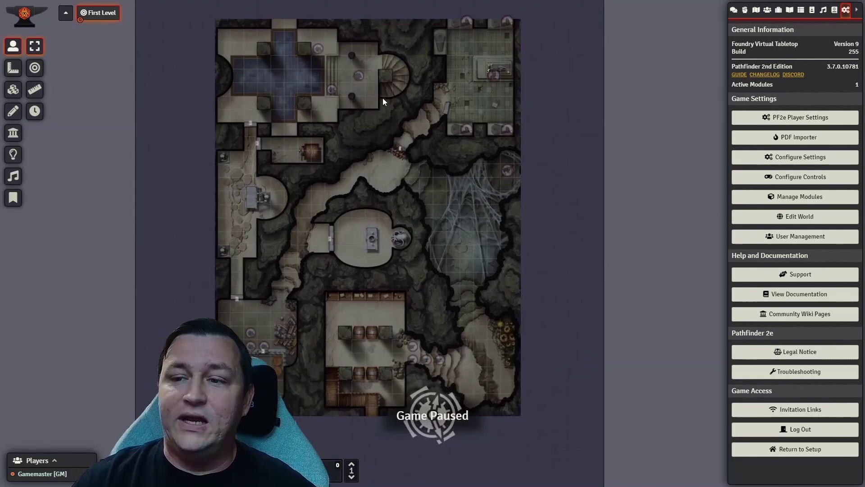
click(12, 132)
scroll(273, 299, up, 3)
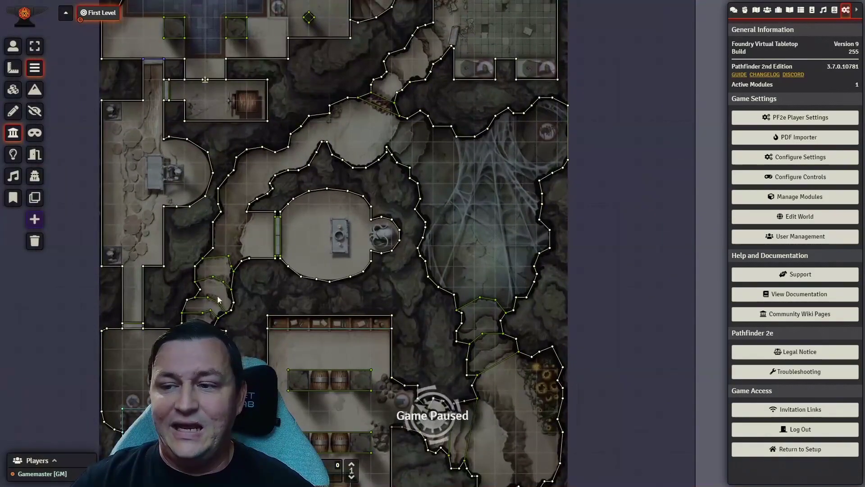
drag(218, 300, 245, 267)
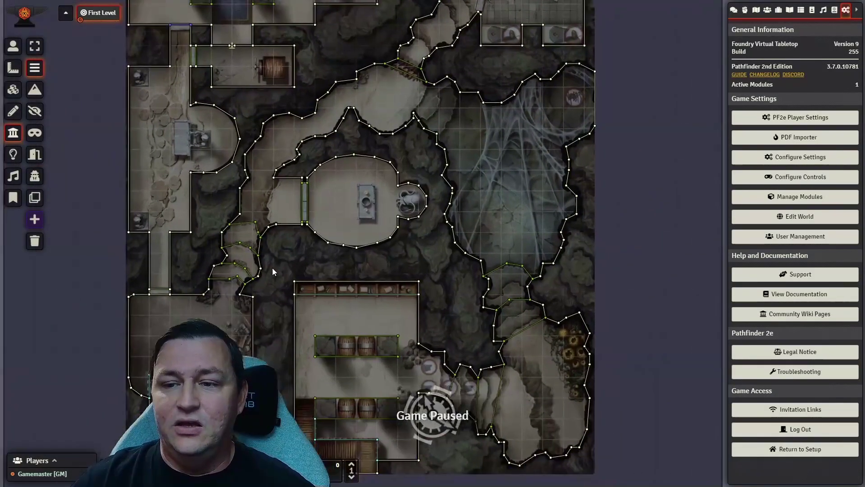
click(13, 47)
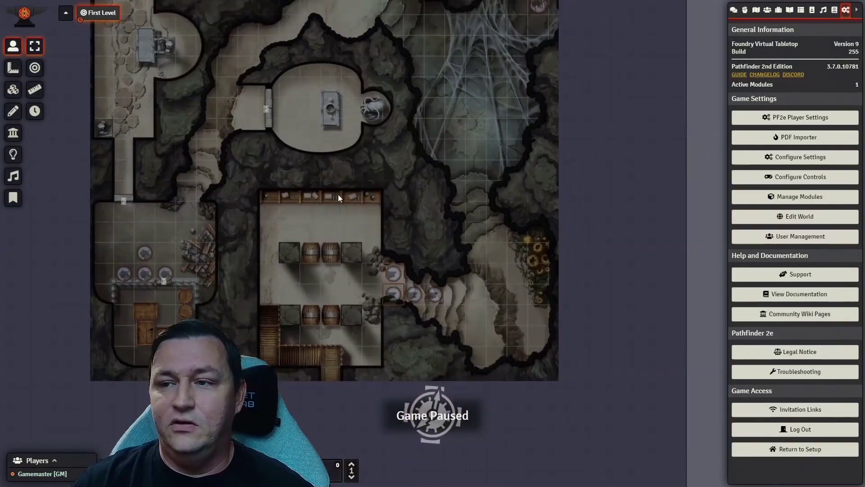
scroll(285, 201, up, 3)
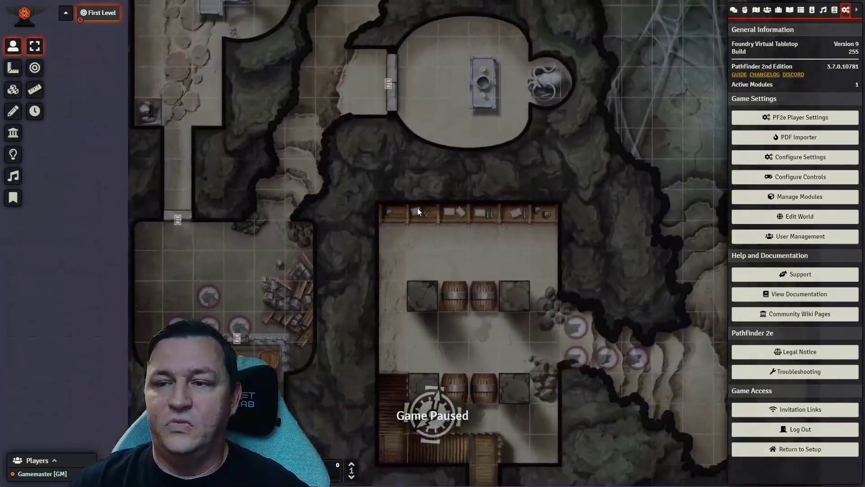
drag(418, 211, 339, 180)
scroll(356, 228, up, 2)
drag(370, 289, 372, 199)
scroll(371, 200, down, 2)
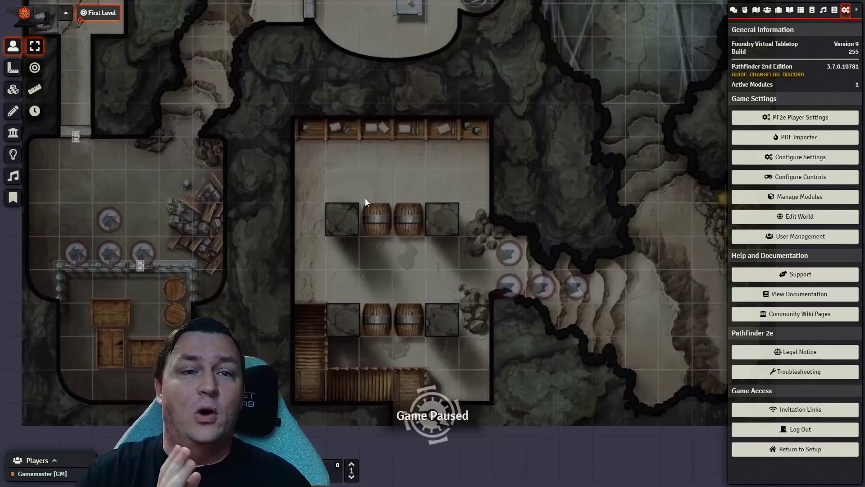
Step: Import Flip-Mat.pdf through the PDF importer for the high-res flip-mat images
click(811, 146)
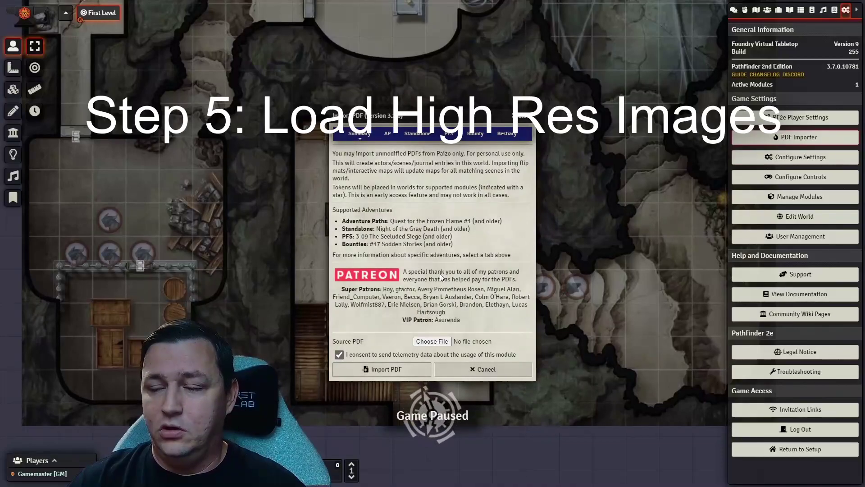
click(430, 341)
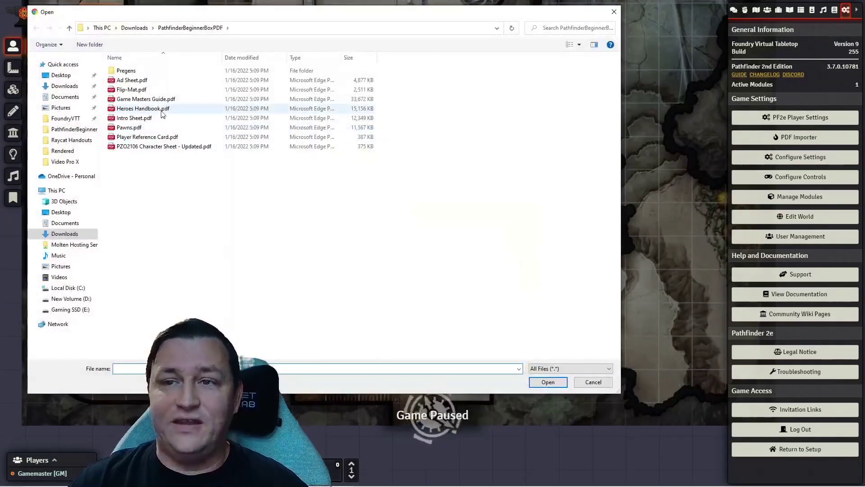
click(154, 101)
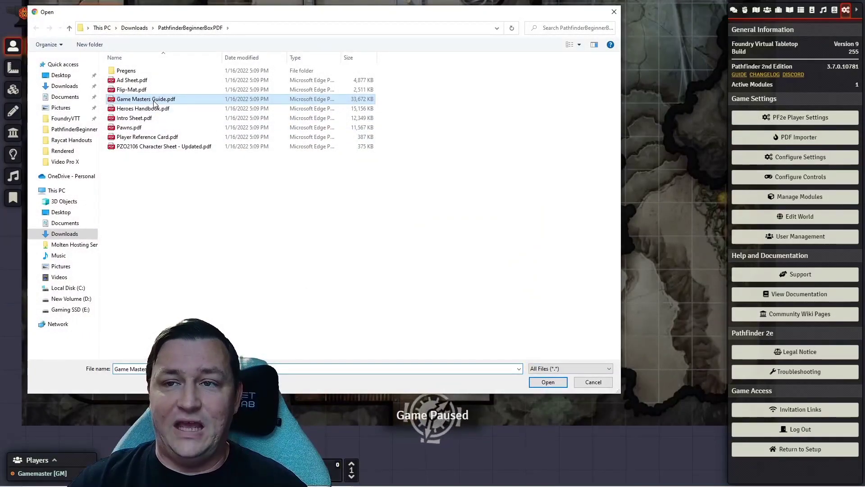
click(131, 90)
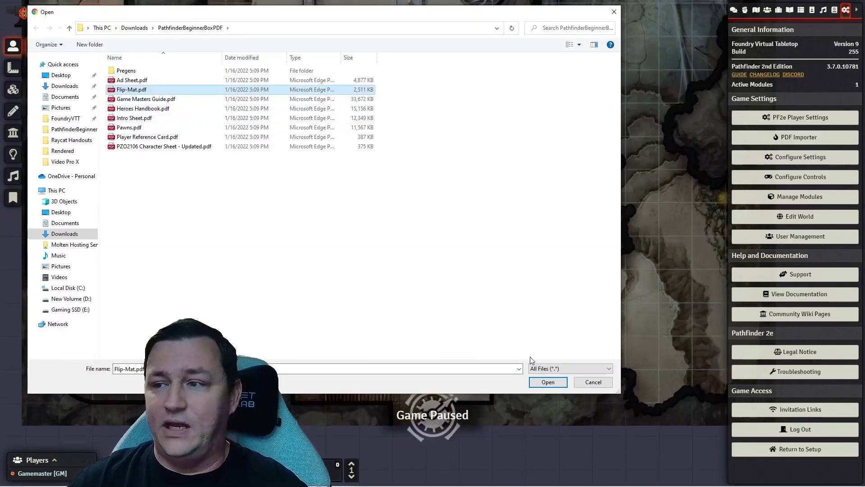
click(548, 382)
click(391, 368)
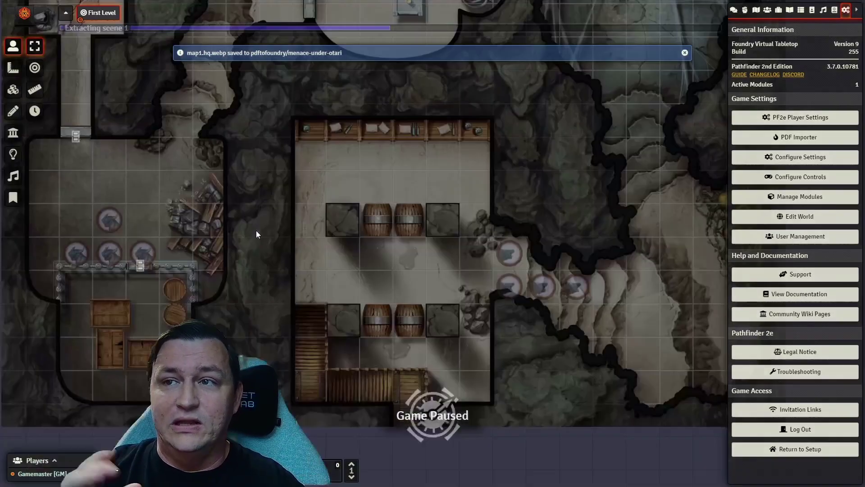
Step: Inspect the sharper map, dismiss the saved-data notice, and check chat for import completion
scroll(423, 231, up, 3)
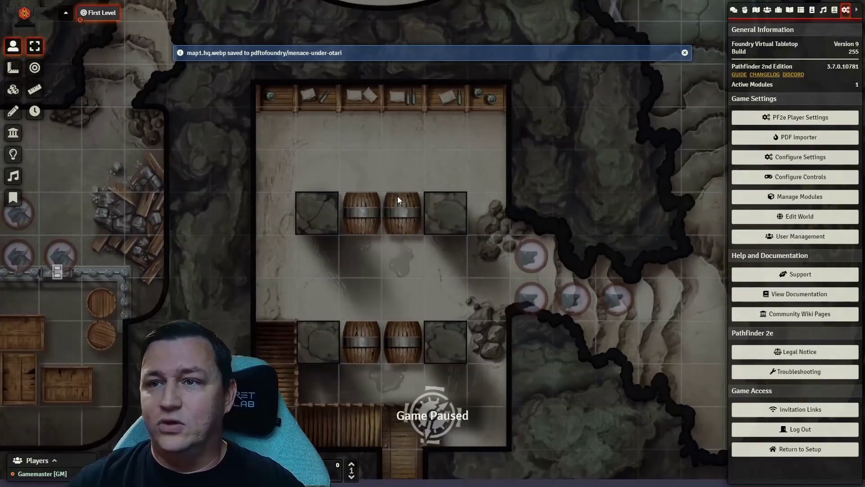
drag(397, 196, 345, 232)
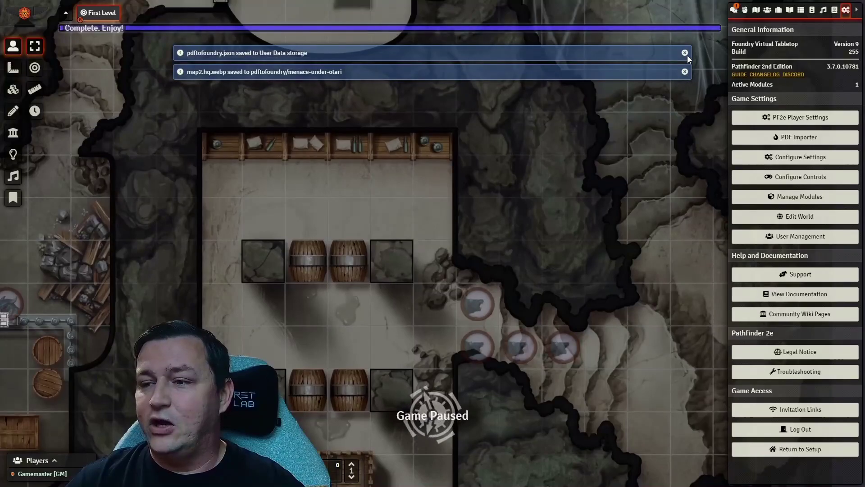
click(684, 53)
scroll(295, 302, down, 3)
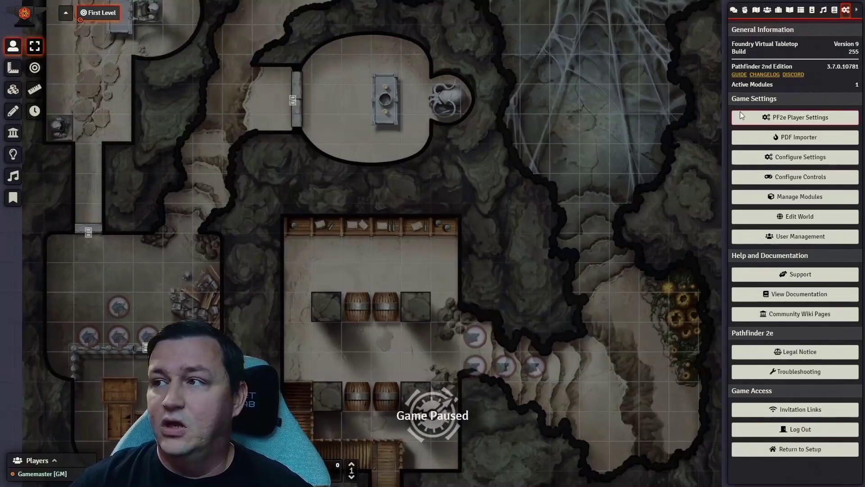
click(733, 10)
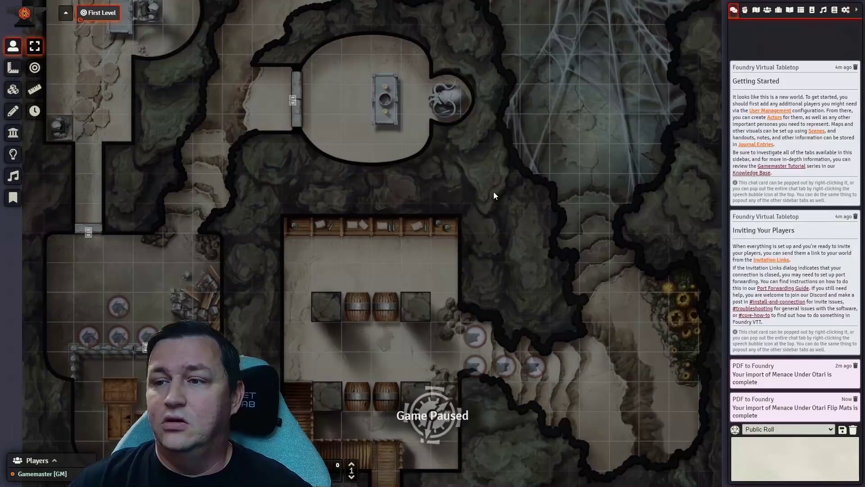